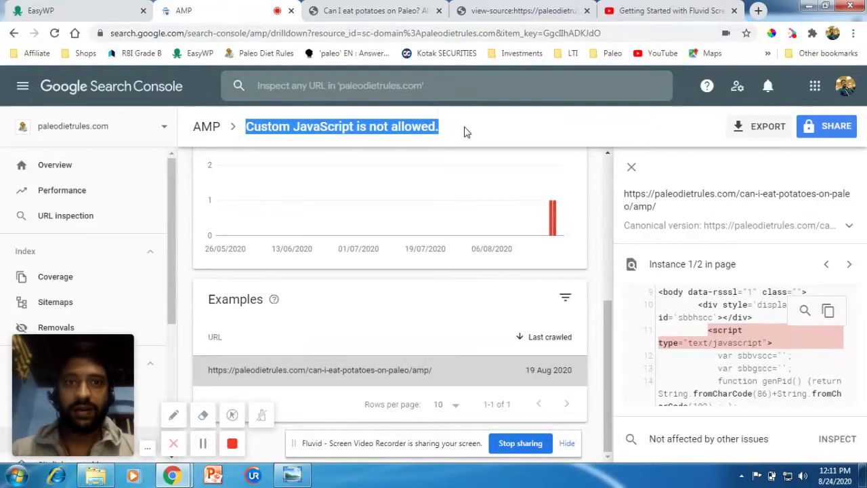
Look over the EasyWP dashboard, the potatoes article and its page source, and return to the AMP report
click(46, 8)
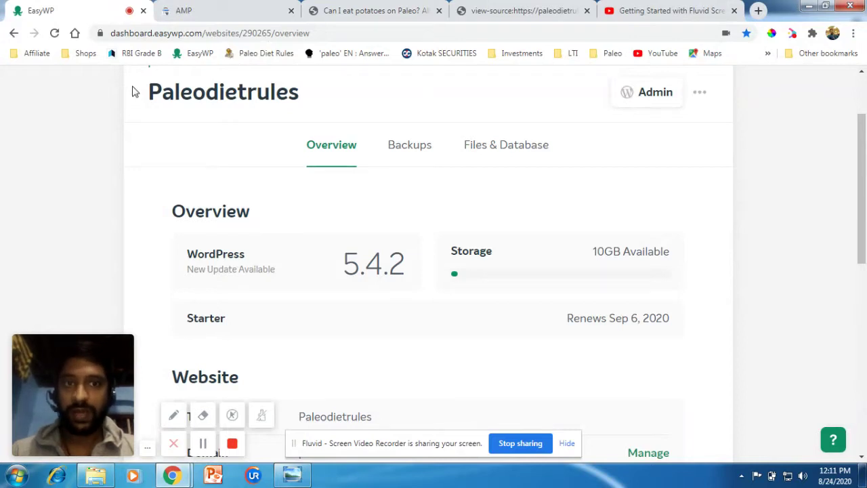
click(350, 6)
click(504, 8)
click(204, 10)
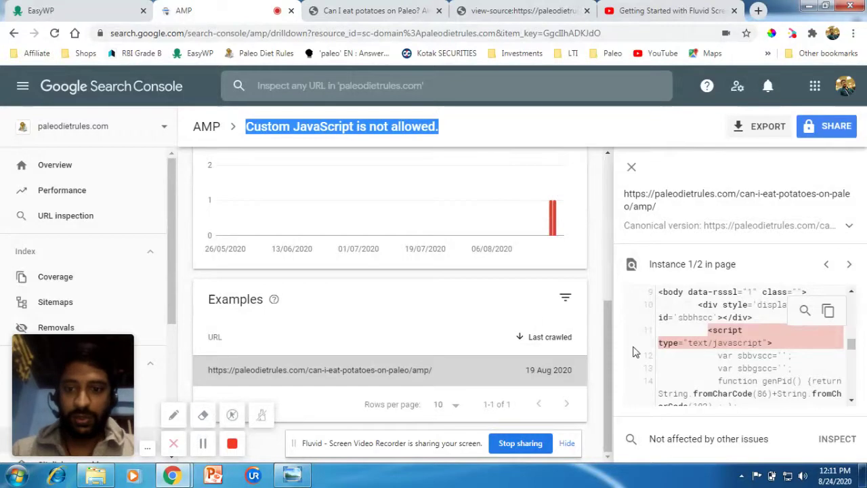
Review the issue summary for "Custom JavaScript is not allowed." and its list of example URLs
drag(606, 355, 596, 201)
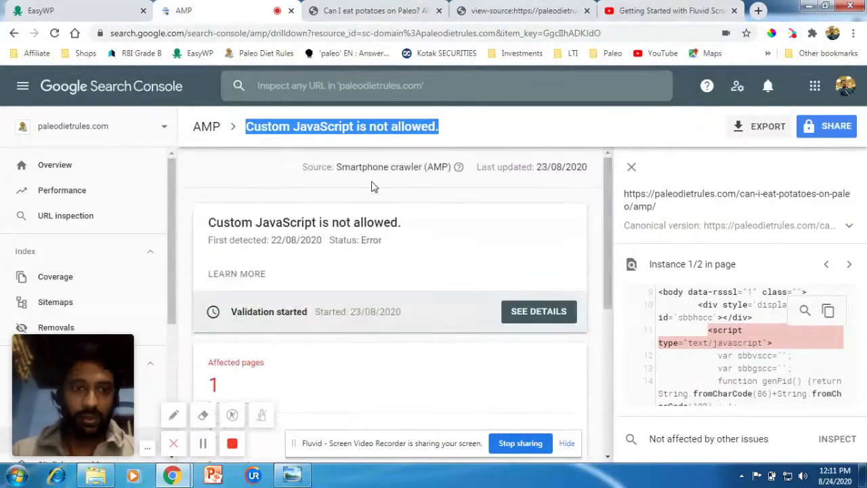
drag(199, 228, 437, 215)
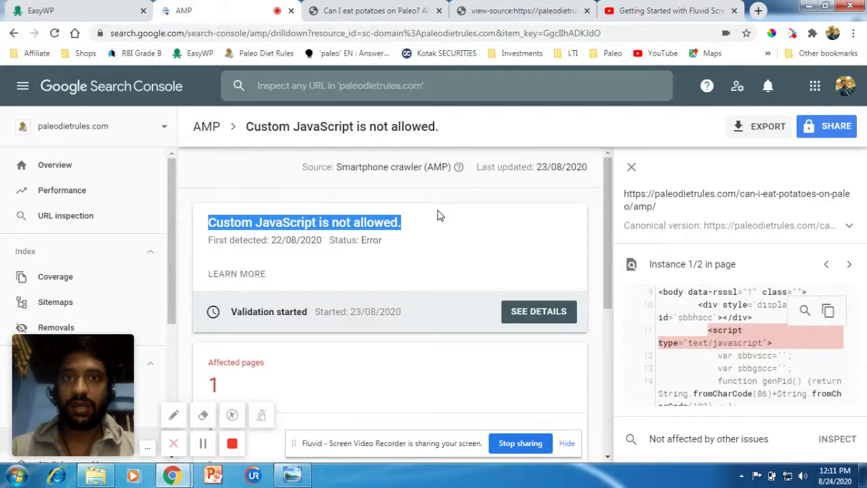
drag(611, 205, 602, 353)
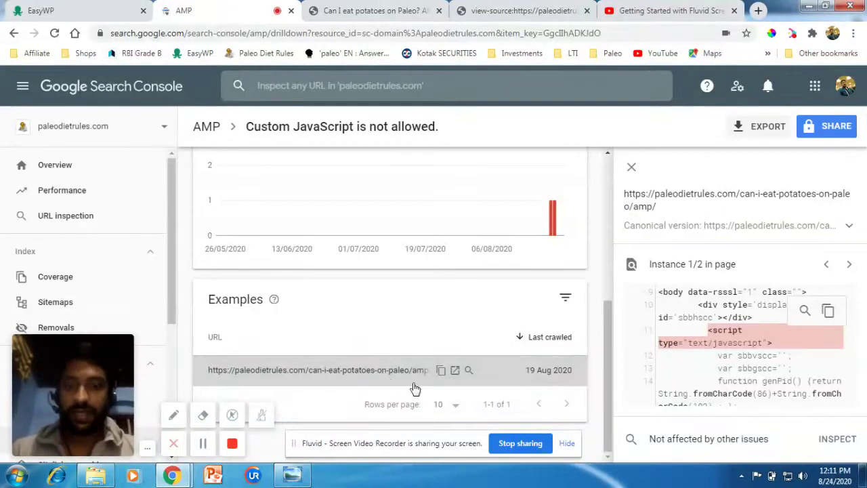
Open the issue details for the can-i-eat-potatoes-on-paleo AMP page and step through its flagged script instances
click(363, 373)
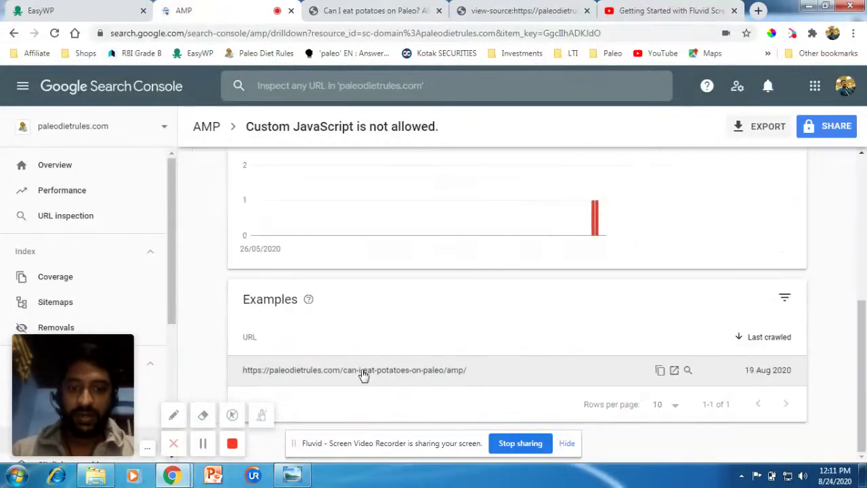
click(363, 373)
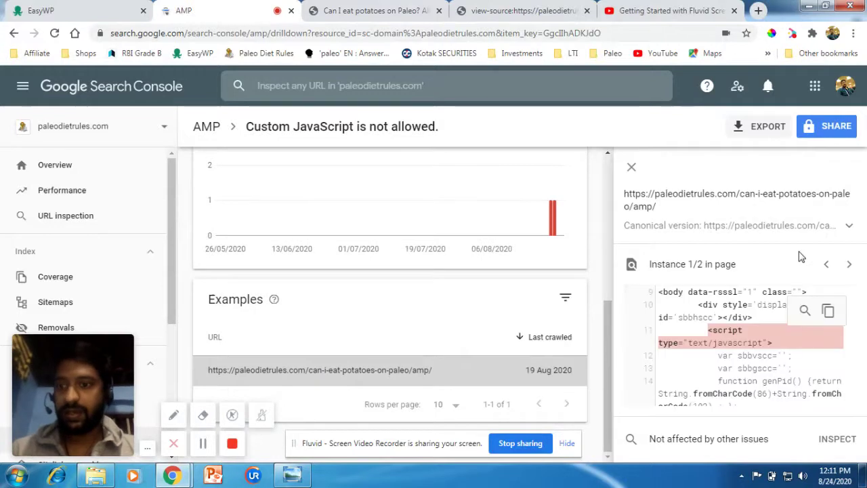
click(825, 264)
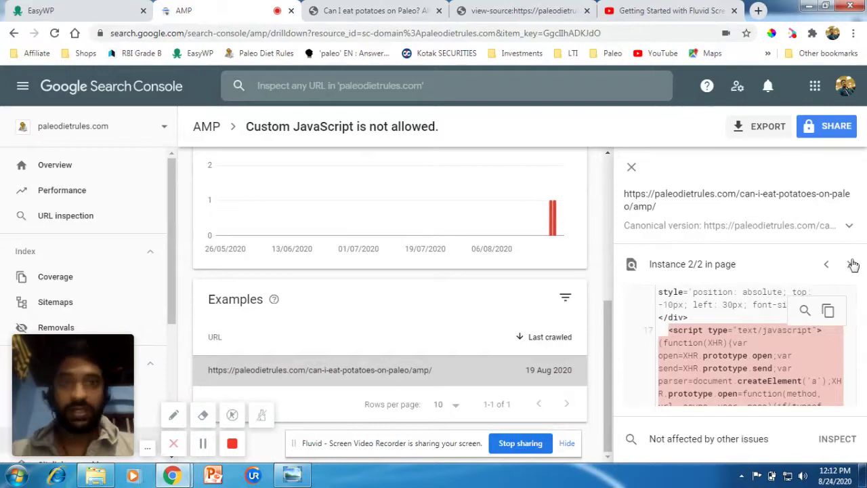
click(851, 264)
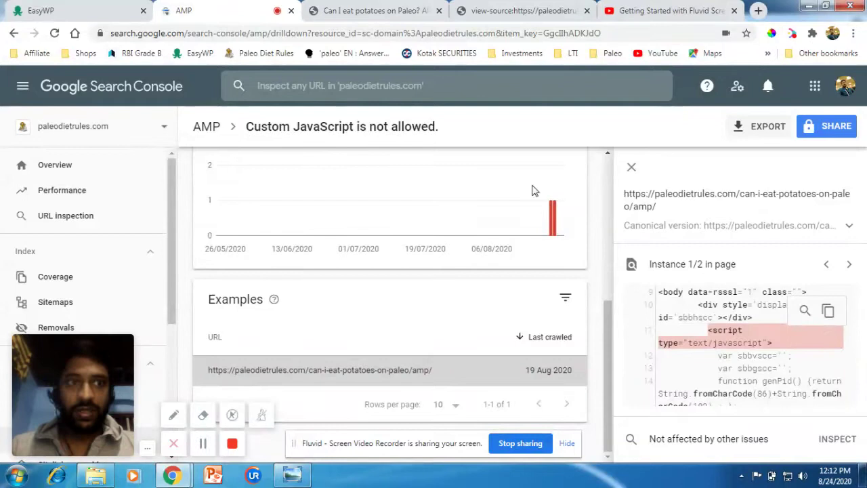
Open the CDN management of paleodietrules.com from the EasyWP dashboard and dismiss the notification on the Supersonic CDN login page
click(58, 8)
scroll(864, 223, down, 2)
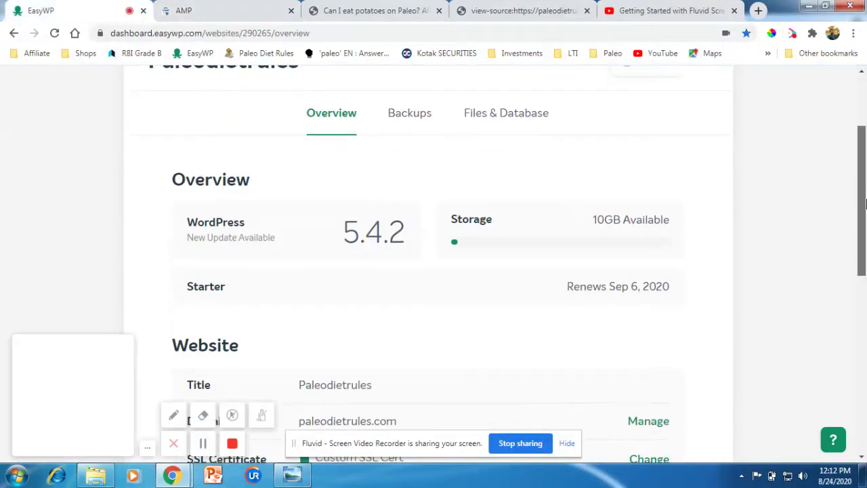
scroll(864, 224, down, 2)
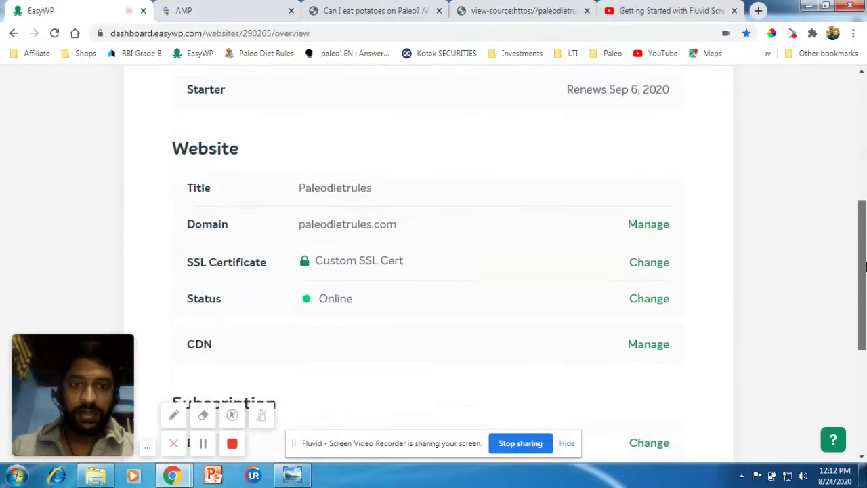
scroll(391, 193, down, 2)
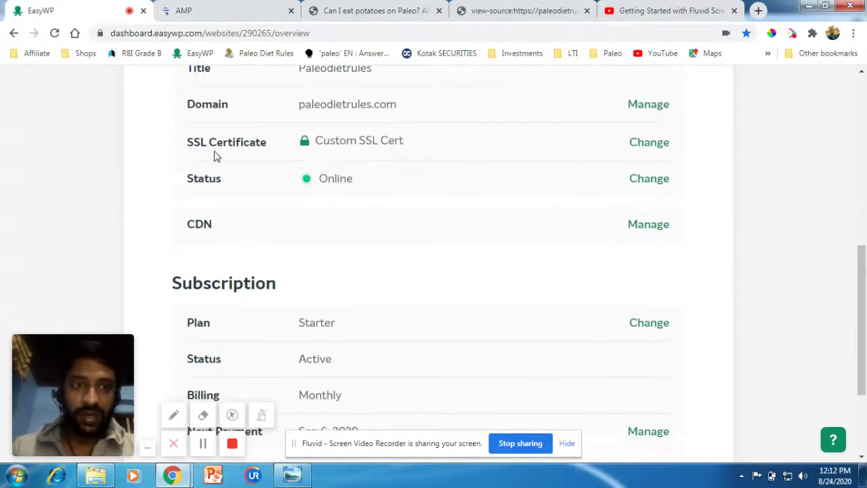
click(655, 226)
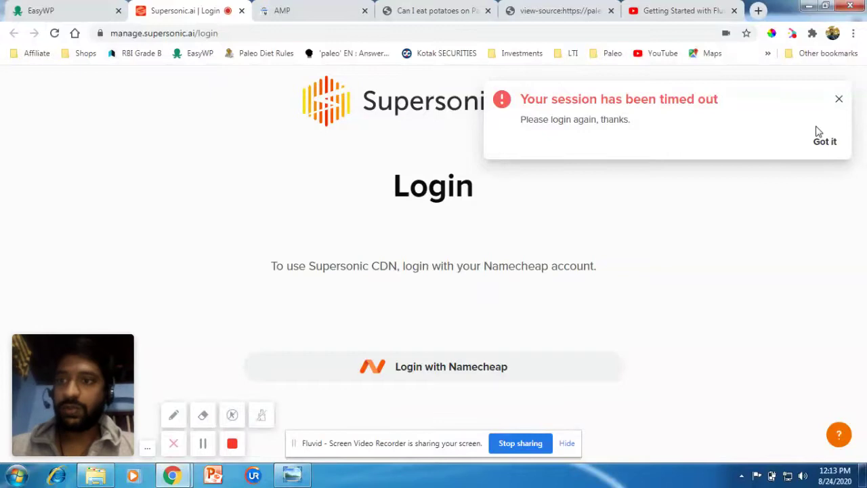
click(838, 100)
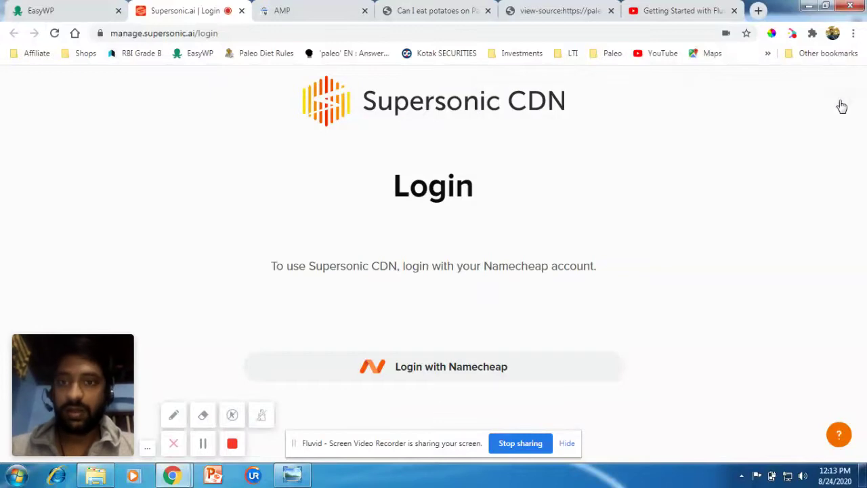
Read the saved Namecheap support chat about Supersonic CDN in Windows Photo Viewer, and return to the browser
click(292, 474)
key(Right)
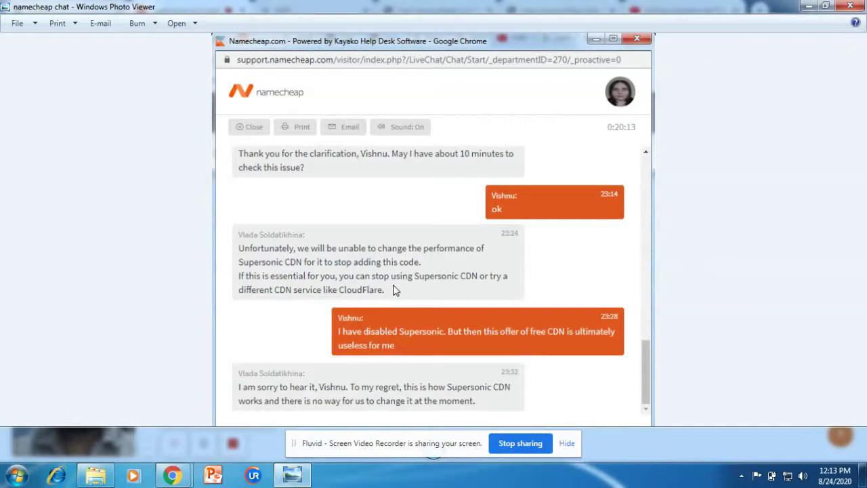
click(810, 7)
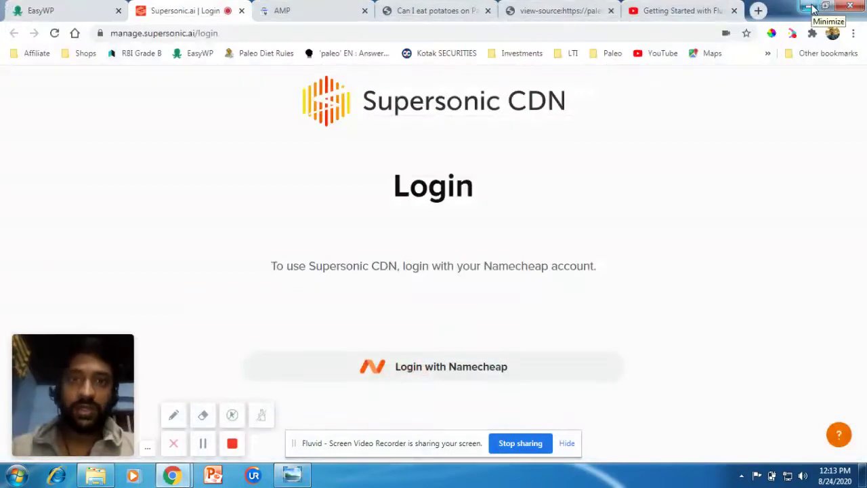
Revisit the Supersonic login page and the AMP report, and check the validation start date of the JavaScript issue
click(322, 7)
click(182, 7)
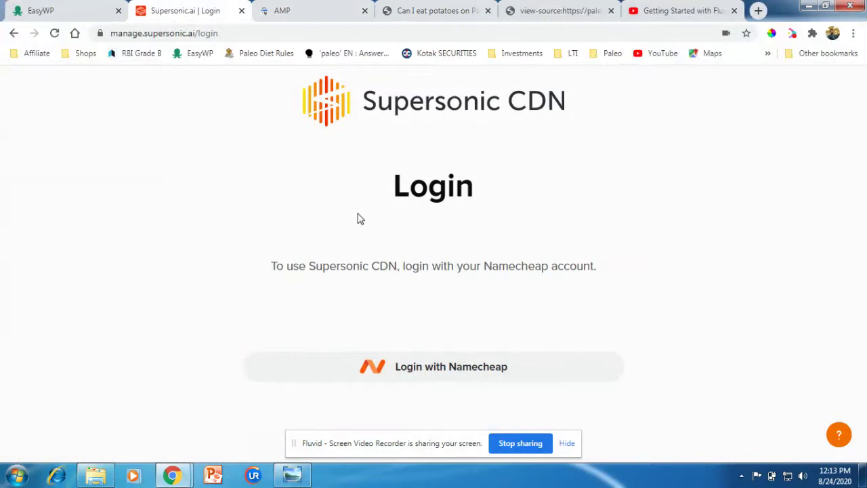
click(348, 7)
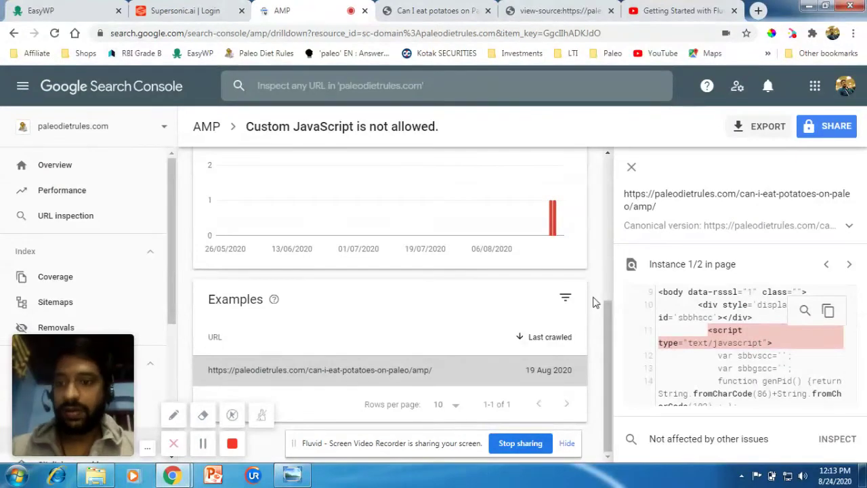
drag(607, 364, 613, 181)
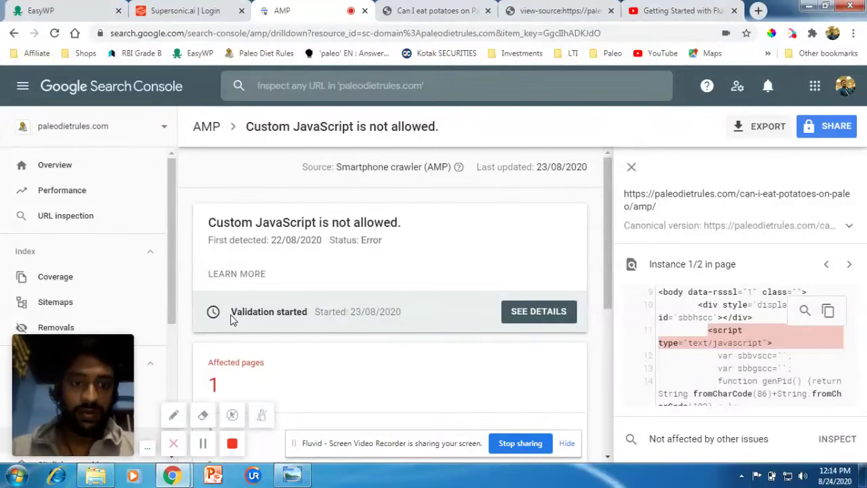
drag(402, 312, 346, 315)
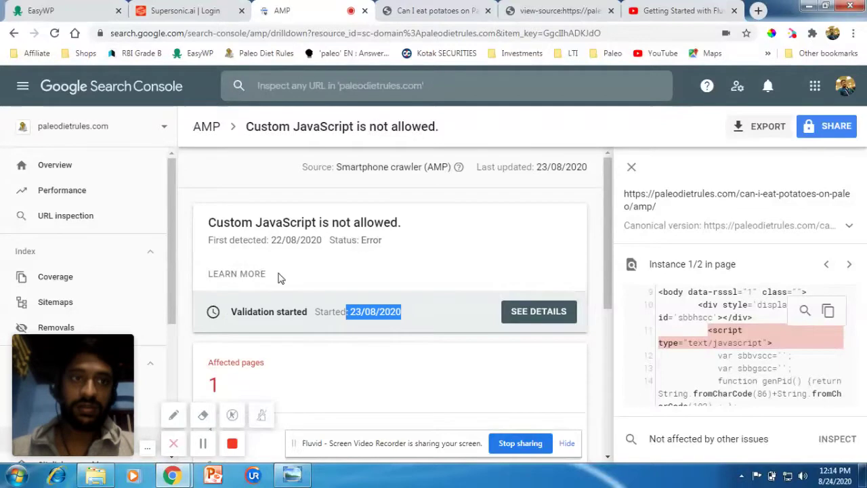
Glance at the EasyWP dashboard again and re-examine the issue title beside the flagged script in the AMP report
click(138, 7)
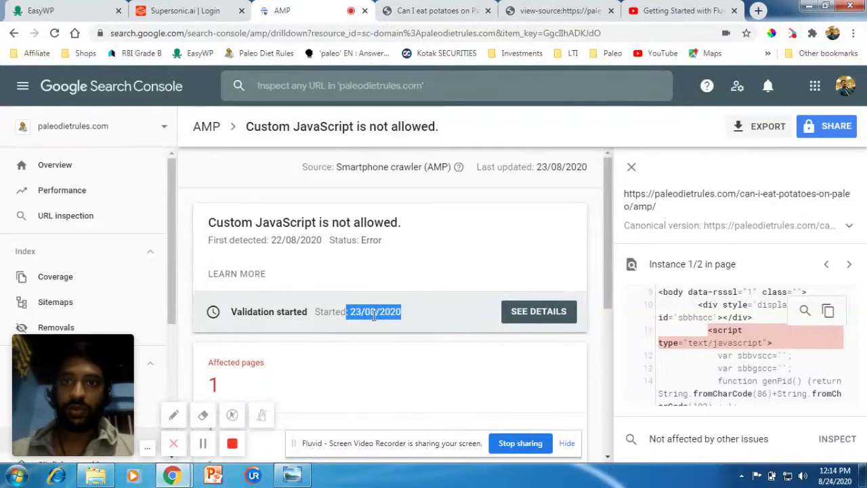
click(48, 8)
click(345, 8)
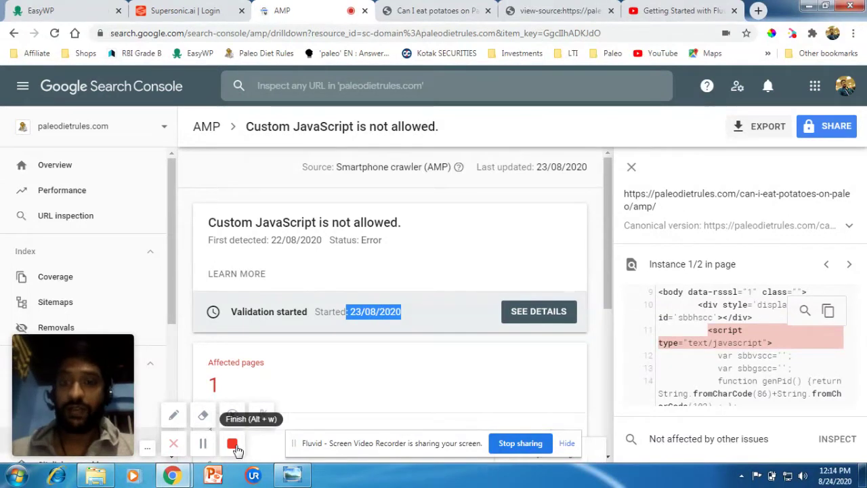
drag(204, 225, 447, 208)
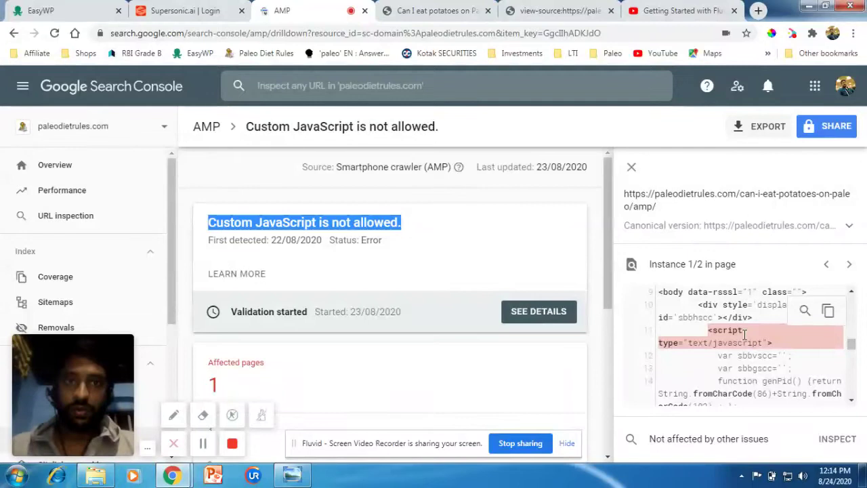
click(286, 225)
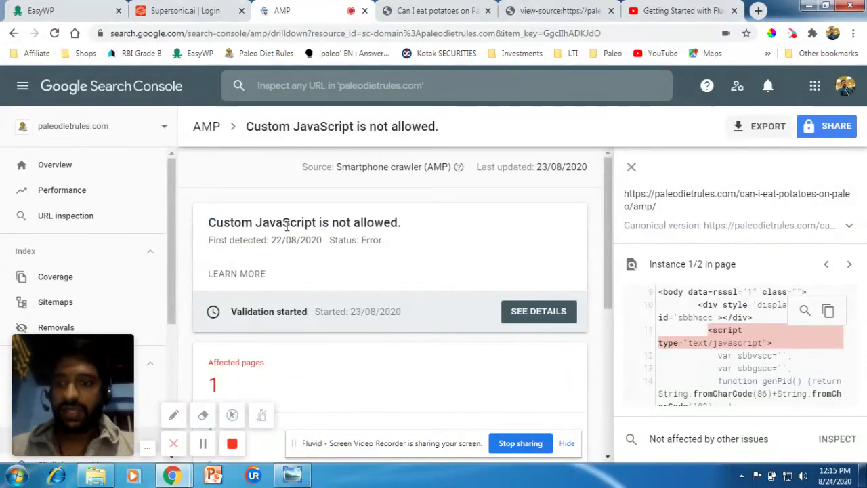